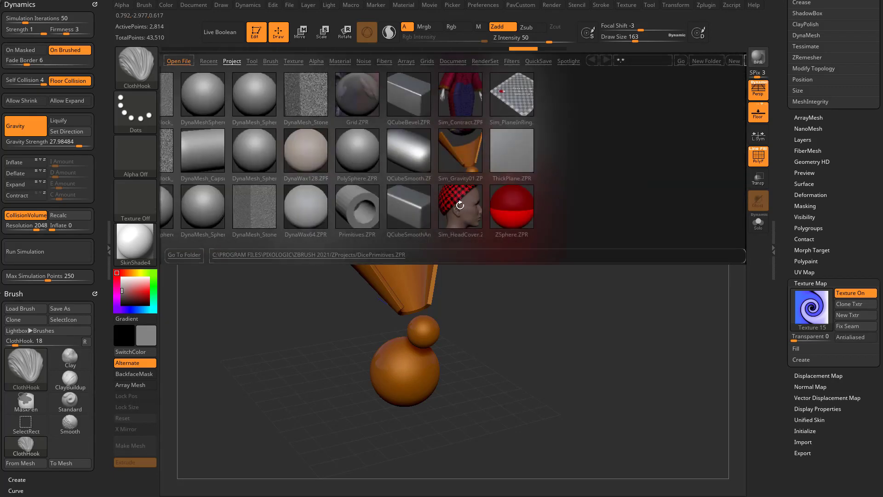
Step: Open the Sim_HeadCover sample project and turn off the polyframe display on the plaid cap
{"action": "left_click", "coordinate": [435, 235]}
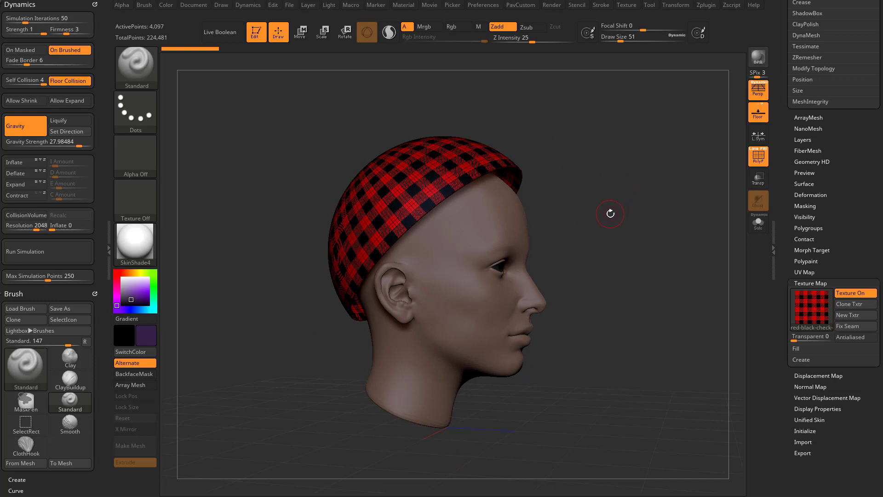
{"action": "left_click_drag", "start_coordinate": [606, 198], "coordinate": [453, 235]}
{"action": "left_click_drag", "start_coordinate": [784, 152], "coordinate": [779, 392]}
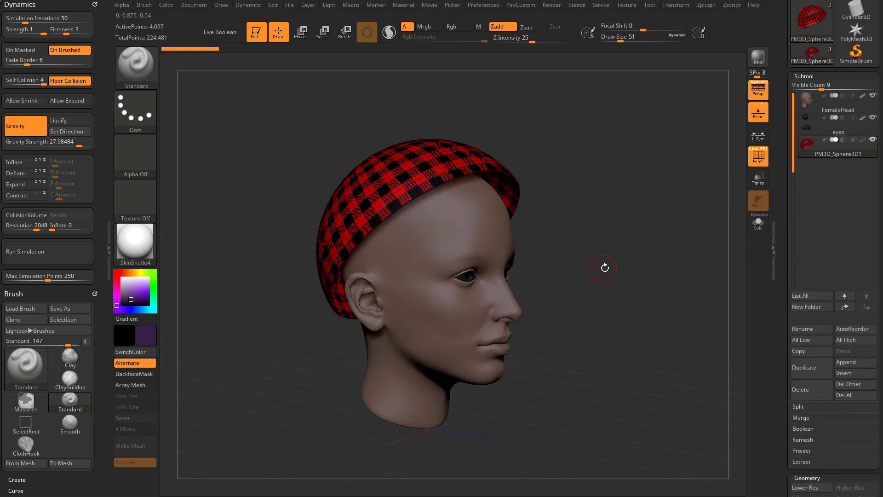
{"action": "left_click", "coordinate": [754, 162]}
{"action": "left_click_drag", "start_coordinate": [718, 159], "coordinate": [232, 154]}
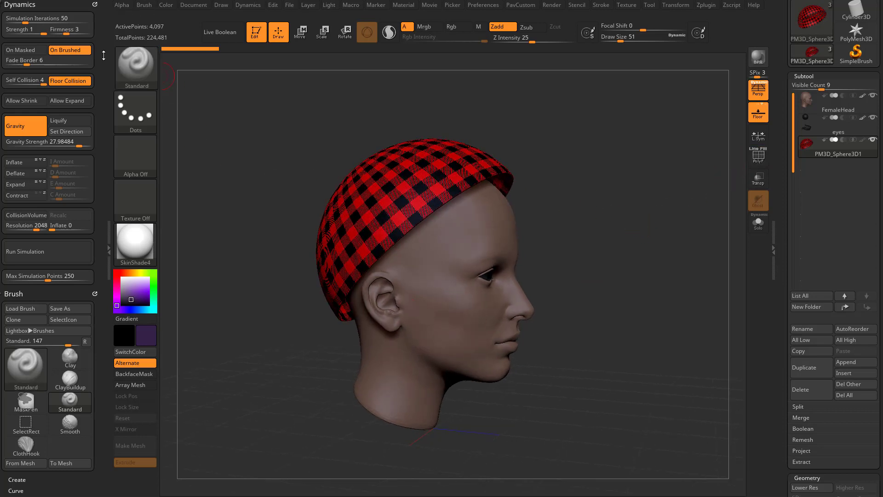
Step: Dock the Dynamics palette in the side tray and turn on Collision Volume for the cloth simulation
{"action": "left_click", "coordinate": [247, 6]}
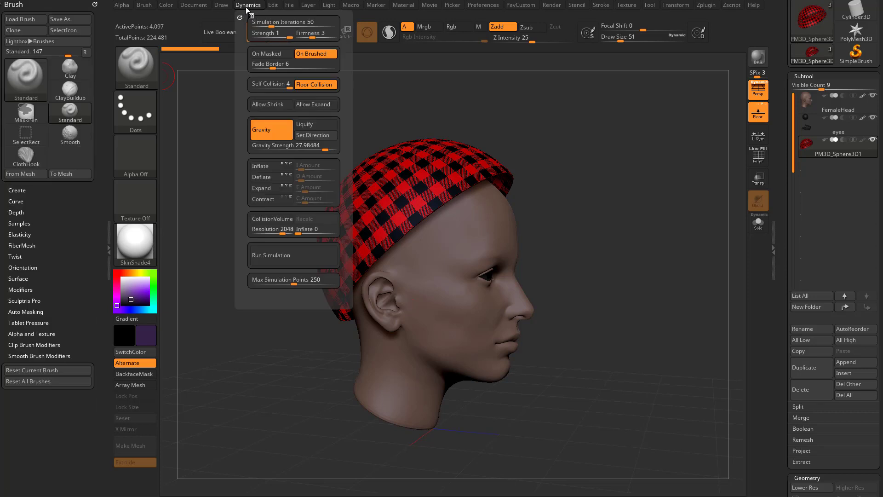
{"action": "mouse_move", "coordinate": [240, 18]}
{"action": "left_mouse_down"}
{"action": "mouse_move", "coordinate": [82, 30]}
{"action": "mouse_move", "coordinate": [73, 19]}
{"action": "left_mouse_up"}
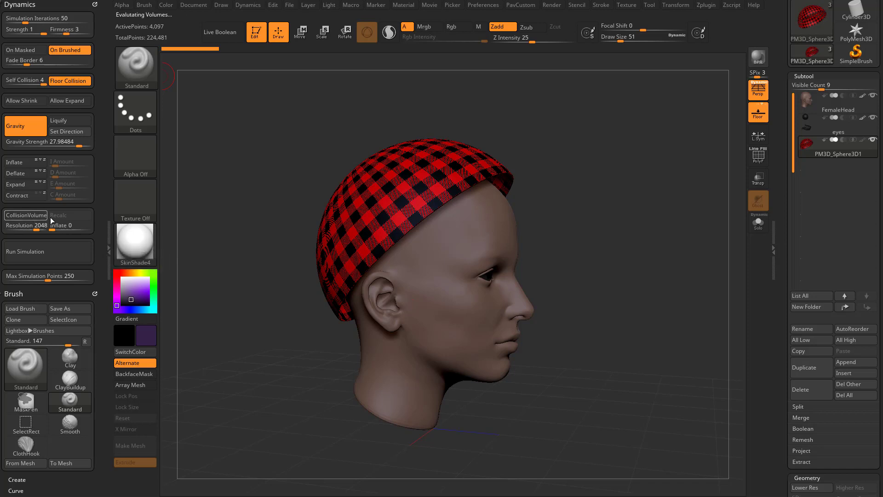
{"action": "left_click", "coordinate": [23, 216]}
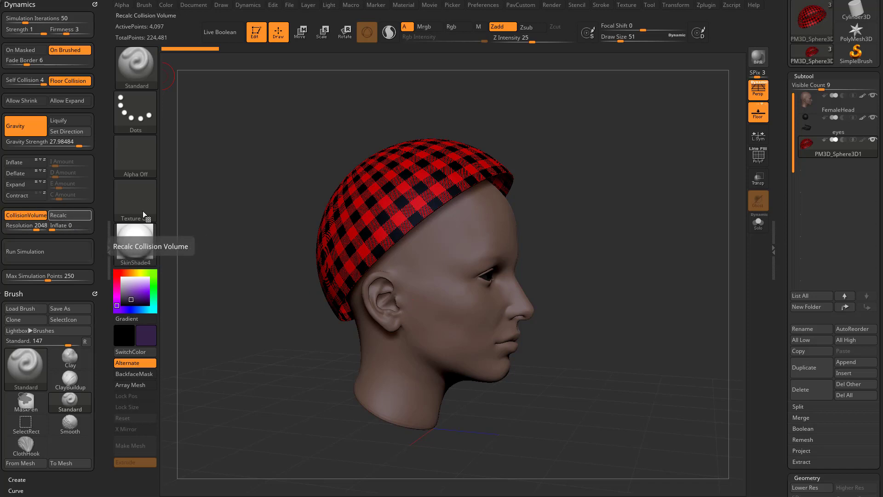
Step: Try pulling the cap's front edge downward with the ClothHook brush and undo the stroke
{"action": "left_click_drag", "start_coordinate": [308, 309], "coordinate": [535, 224]}
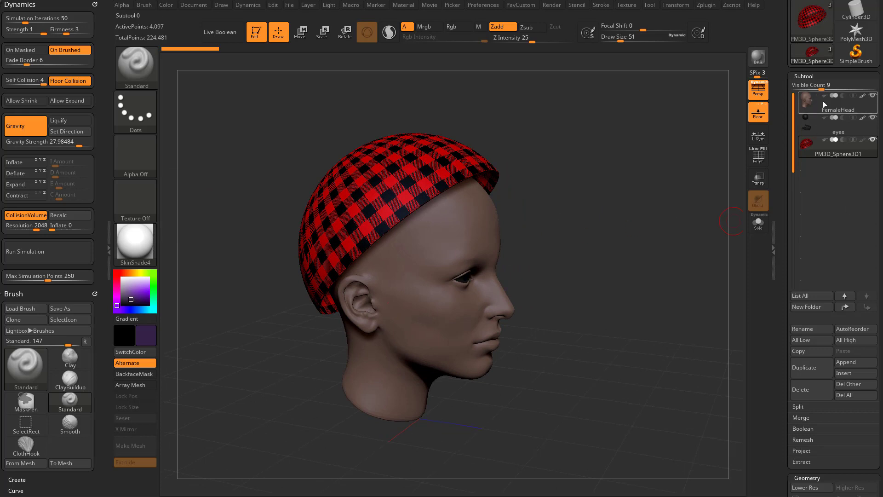
{"action": "left_click_drag", "start_coordinate": [650, 185], "coordinate": [669, 241]}
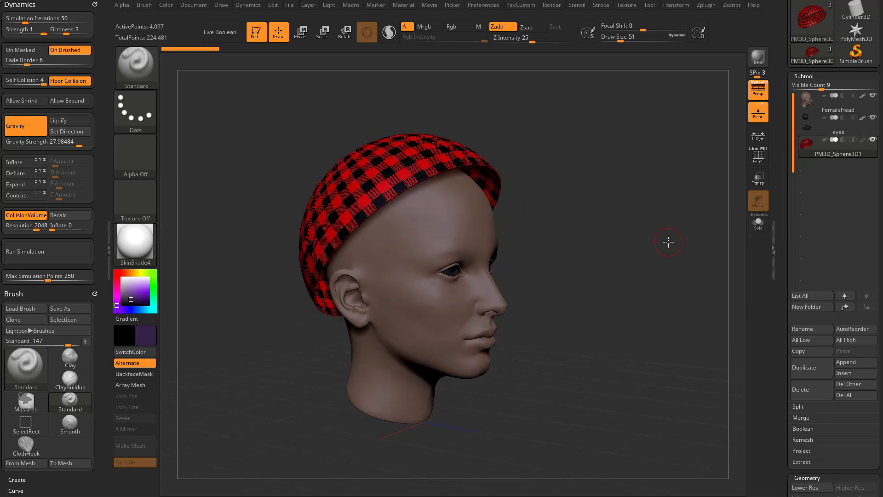
{"action": "mouse_move", "coordinate": [569, 250]}
{"action": "left_mouse_down"}
{"action": "mouse_move", "coordinate": [592, 247]}
{"action": "mouse_move", "coordinate": [567, 239]}
{"action": "left_mouse_up"}
{"action": "key", "text": "b"}
{"action": "key", "text": "c"}
{"action": "key", "text": "h"}
{"action": "key", "text": "s"}
{"action": "left_click_drag", "start_coordinate": [442, 165], "coordinate": [465, 207]}
{"action": "key", "text": "ctrl+z"}
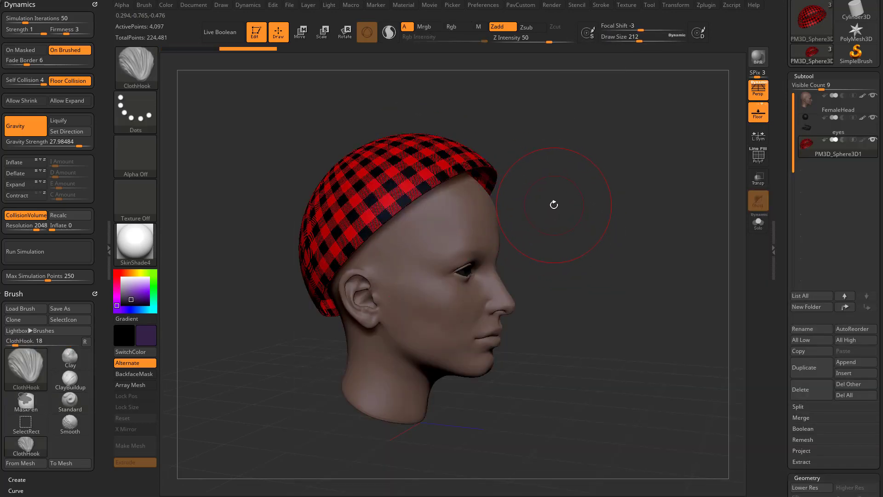
Step: Choose the TransposeCloth brush from the sculpting brushes starting with T
{"action": "key", "text": "b"}
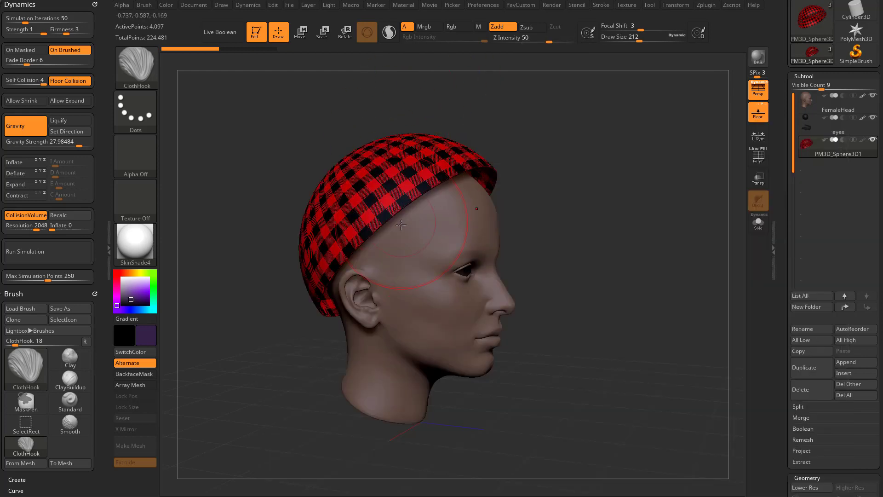
{"action": "key", "text": "b"}
{"action": "key", "text": "c"}
{"action": "key", "text": "b"}
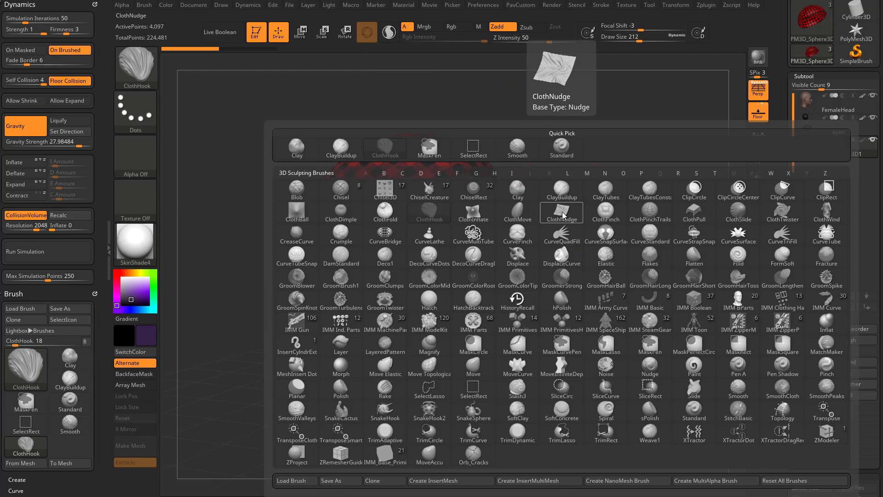
{"action": "key", "text": "t"}
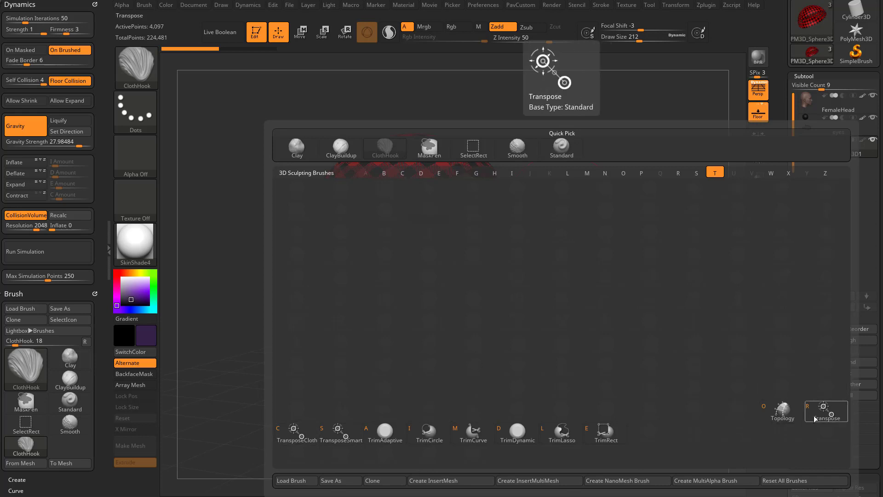
{"action": "left_click", "coordinate": [295, 432]}
Step: Reposition the TransposeCloth gizmo and use it to shift the plaid cap so the cloth simulates against the head
{"action": "mouse_move", "coordinate": [535, 179]}
{"action": "left_mouse_down"}
{"action": "mouse_move", "coordinate": [509, 201]}
{"action": "mouse_move", "coordinate": [540, 177]}
{"action": "mouse_move", "coordinate": [473, 188]}
{"action": "mouse_move", "coordinate": [542, 197]}
{"action": "mouse_move", "coordinate": [554, 178]}
{"action": "mouse_move", "coordinate": [534, 173]}
{"action": "left_mouse_up"}
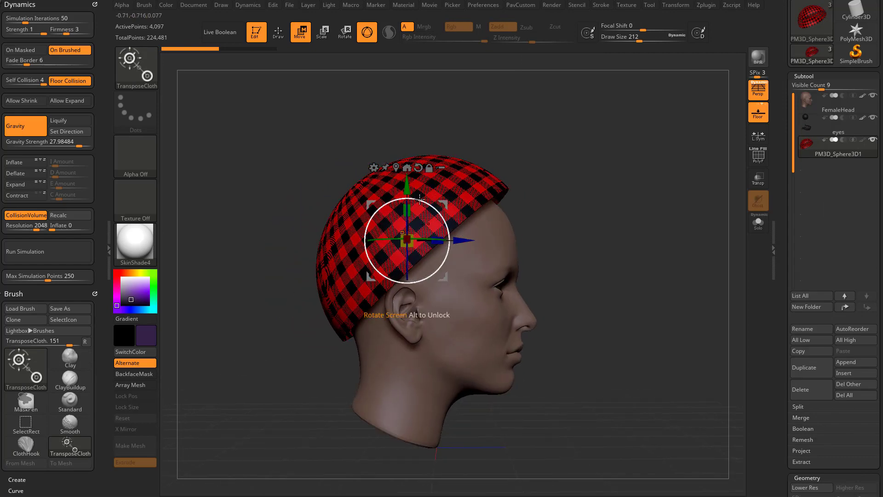
{"action": "left_click_drag", "start_coordinate": [657, 184], "coordinate": [692, 174], "text": "alt"}
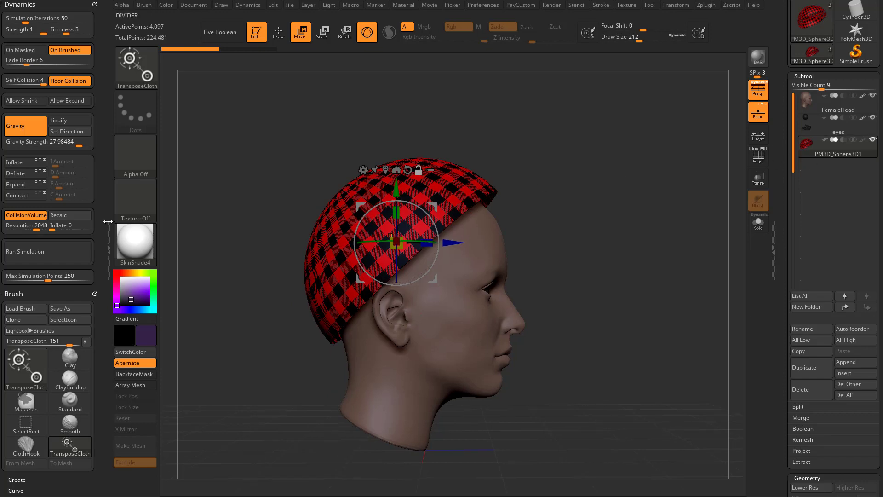
{"action": "left_click_drag", "start_coordinate": [469, 187], "coordinate": [499, 254]}
{"action": "left_click_drag", "start_coordinate": [580, 256], "coordinate": [475, 279]}
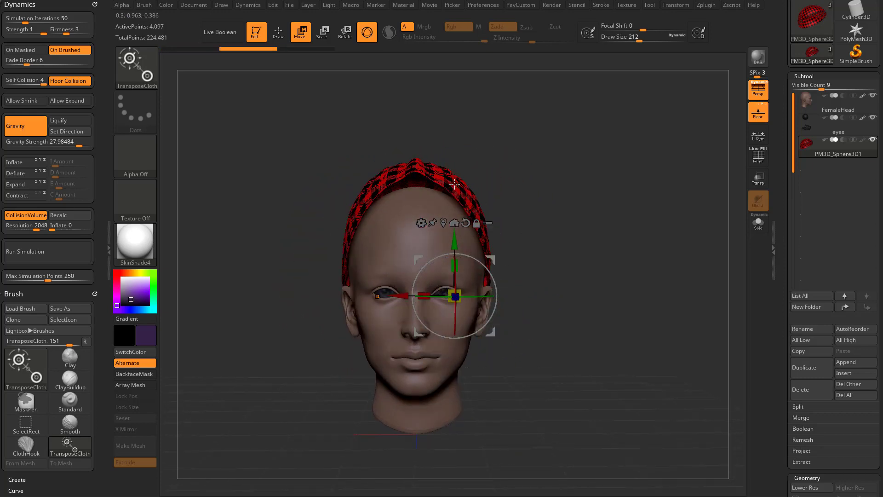
{"action": "left_click", "coordinate": [673, 7]}
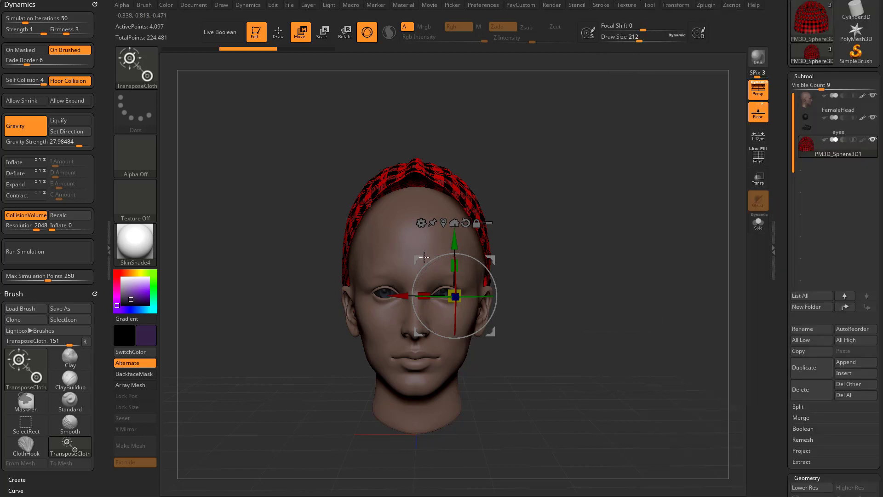
{"action": "left_click_drag", "start_coordinate": [460, 298], "coordinate": [517, 355]}
{"action": "left_click", "coordinate": [493, 316]}
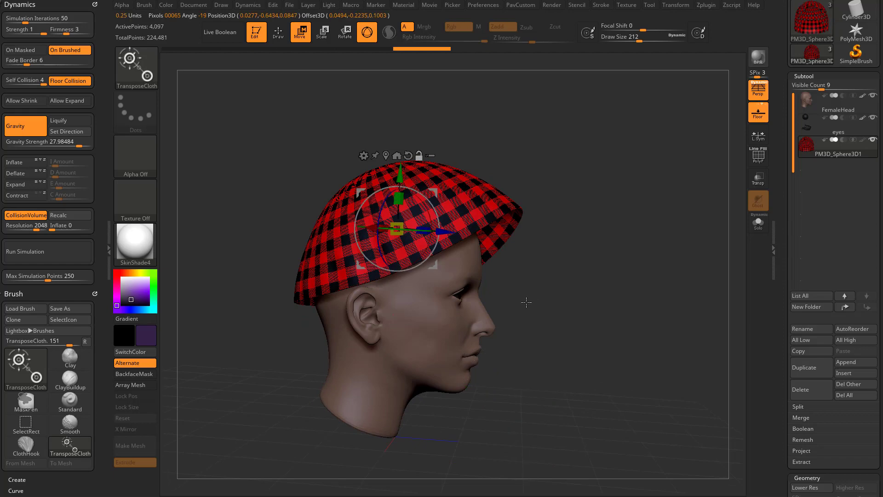
Step: Transform the plaid cap further with the TransposeCloth gizmo to form folds running toward its front edge
{"action": "left_click_drag", "start_coordinate": [590, 247], "coordinate": [750, 142]}
{"action": "left_click_drag", "start_coordinate": [641, 162], "coordinate": [631, 164]}
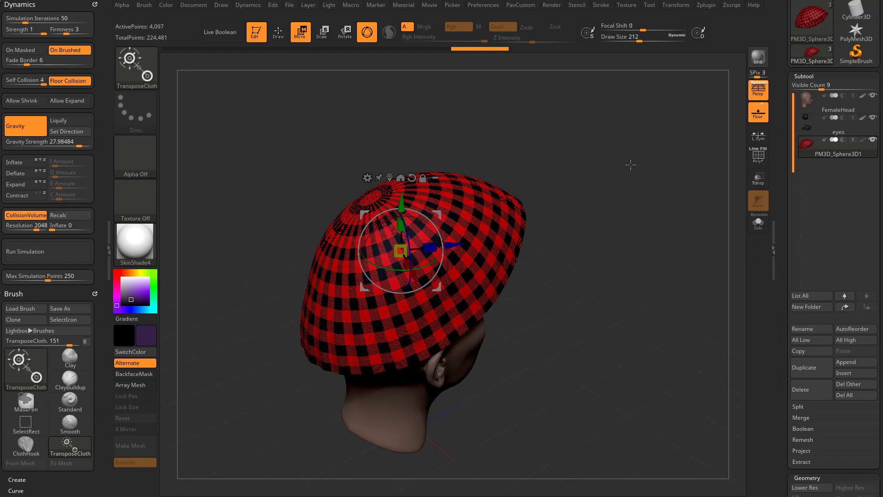
{"action": "left_click_drag", "start_coordinate": [569, 210], "coordinate": [568, 226]}
{"action": "left_click_drag", "start_coordinate": [415, 278], "coordinate": [392, 253]}
{"action": "left_click_drag", "start_coordinate": [685, 244], "coordinate": [631, 230]}
Step: Turn off the cap's texture map and set the current color to a brighter purple, about RGB 131, 72, 187
{"action": "left_click_drag", "start_coordinate": [785, 299], "coordinate": [787, 62]}
{"action": "left_click_drag", "start_coordinate": [786, 318], "coordinate": [812, 316]}
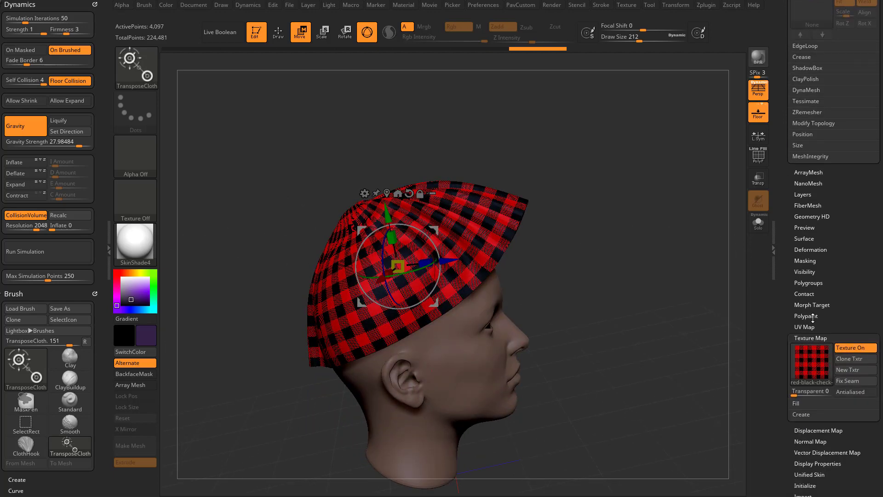
{"action": "left_click", "coordinate": [850, 348]}
{"action": "left_click_drag", "start_coordinate": [643, 208], "coordinate": [667, 216]}
{"action": "left_click", "coordinate": [143, 239]}
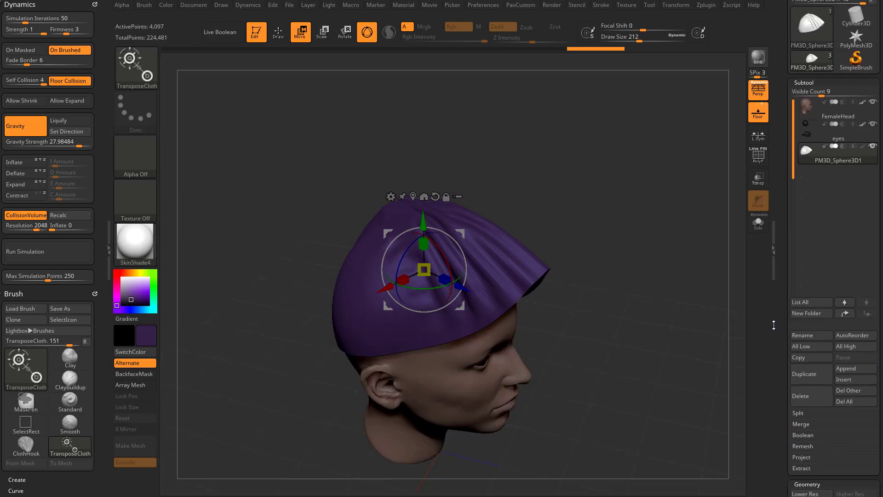
{"action": "left_click_drag", "start_coordinate": [774, 325], "coordinate": [774, 333]}
{"action": "left_click_drag", "start_coordinate": [612, 307], "coordinate": [623, 263]}
{"action": "left_click_drag", "start_coordinate": [133, 294], "coordinate": [131, 291]}
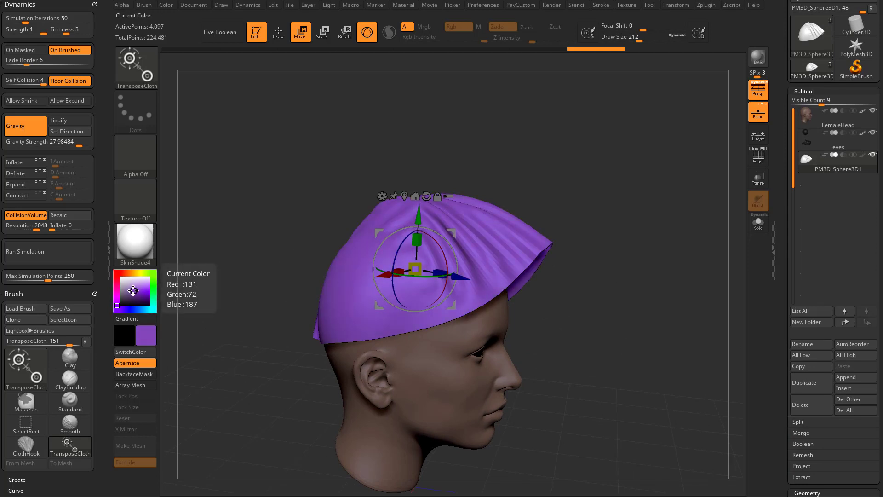
Step: Move and adjust the purple cap with the TransposeCloth gizmo so its folds gather over the front and back of the head
{"action": "left_click_drag", "start_coordinate": [577, 201], "coordinate": [587, 243]}
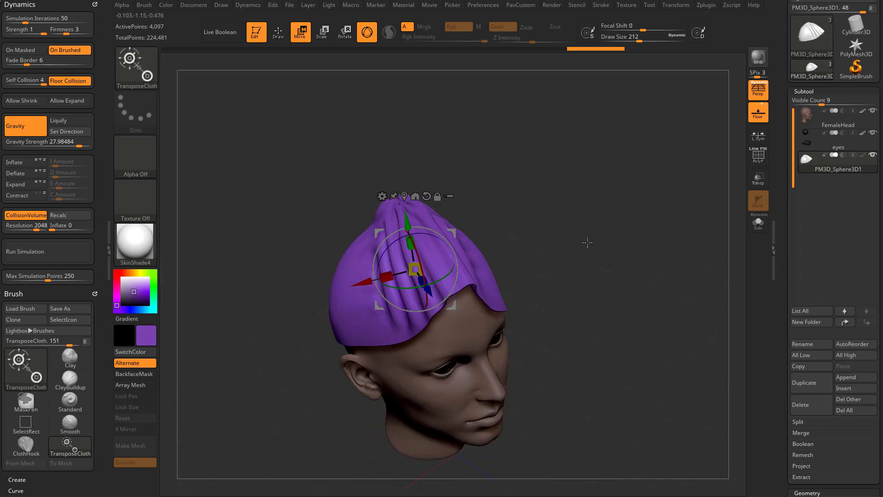
{"action": "left_click_drag", "start_coordinate": [416, 269], "coordinate": [367, 293]}
{"action": "mouse_move", "coordinate": [506, 221]}
{"action": "left_mouse_down"}
{"action": "mouse_move", "coordinate": [532, 223]}
{"action": "mouse_move", "coordinate": [508, 237]}
{"action": "left_mouse_up"}
{"action": "left_click_drag", "start_coordinate": [391, 276], "coordinate": [430, 275]}
{"action": "left_click_drag", "start_coordinate": [520, 230], "coordinate": [555, 225], "text": "shift"}
{"action": "key", "text": "q"}
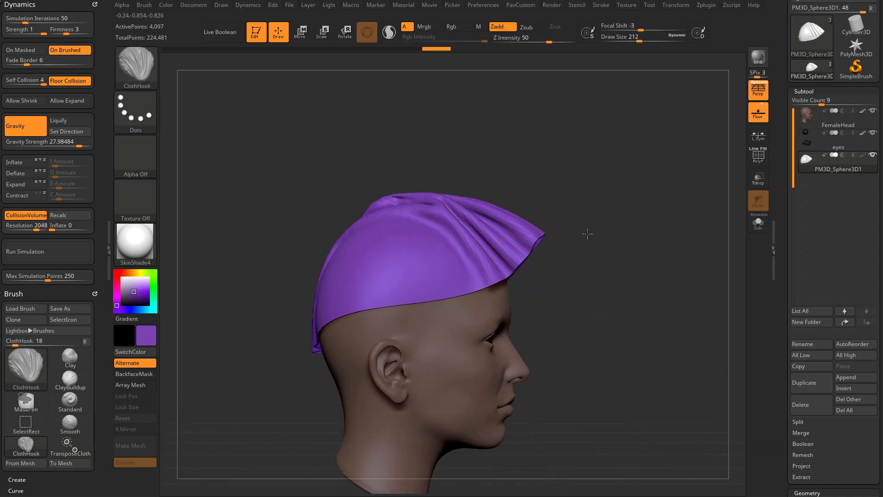
{"action": "key", "text": "w"}
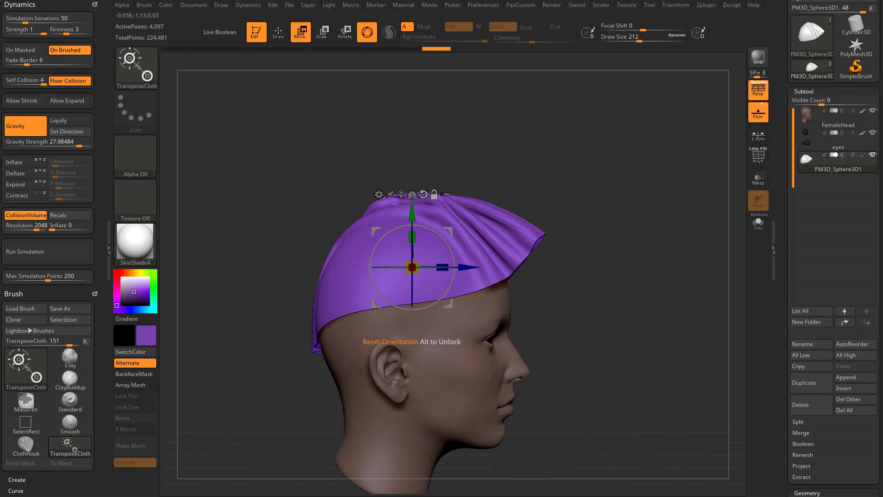
{"action": "left_click_drag", "start_coordinate": [412, 195], "coordinate": [400, 193]}
Step: Switch to the web browser, look through the ZBrush tutorial series on the ArtStation portfolio, and return to ZBrush
{"action": "left_click_drag", "start_coordinate": [433, 490], "coordinate": [455, 49]}
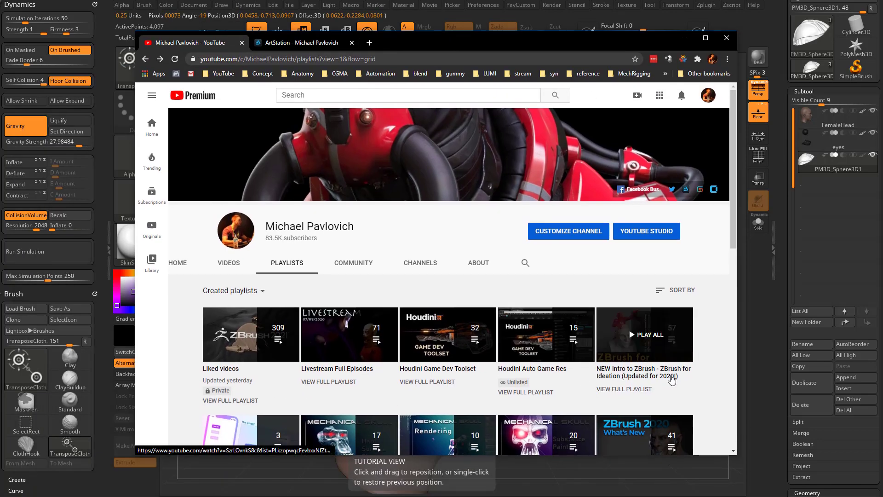
{"action": "left_click", "coordinate": [300, 43]}
{"action": "scroll", "coordinate": [377, 240], "scroll_direction": "down", "scroll_amount": 5}
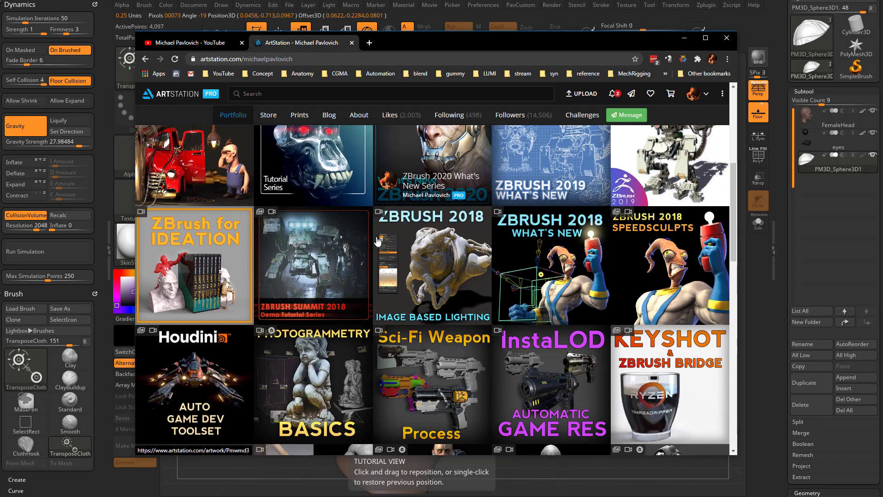
{"action": "scroll", "coordinate": [377, 240], "scroll_direction": "down", "scroll_amount": 3}
{"action": "scroll", "coordinate": [445, 352], "scroll_direction": "up", "scroll_amount": 4}
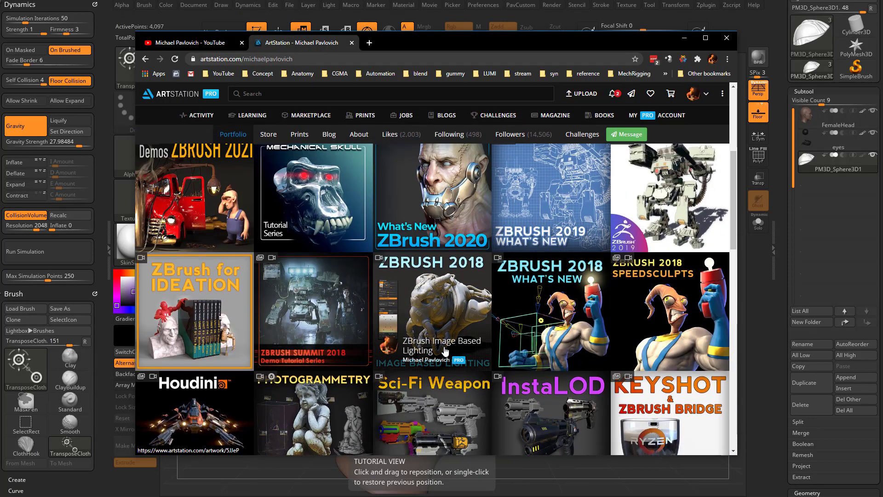
{"action": "scroll", "coordinate": [446, 352], "scroll_direction": "up", "scroll_amount": 1}
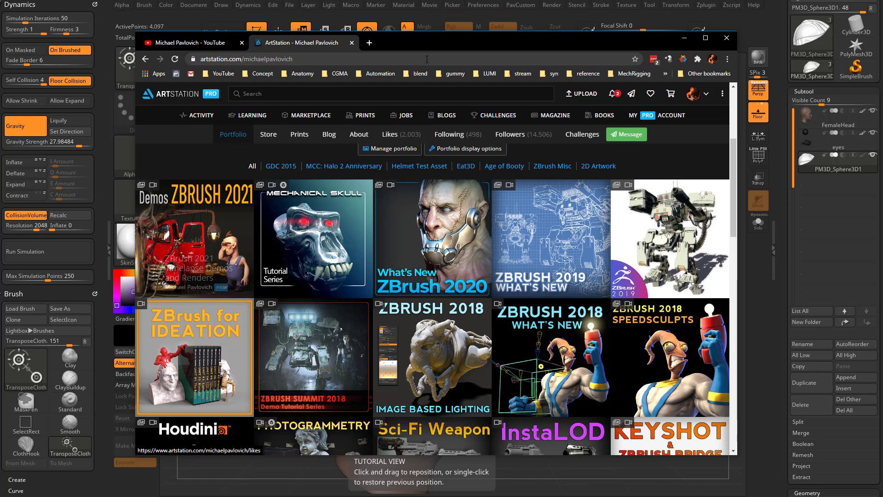
{"action": "left_click_drag", "start_coordinate": [439, 42], "coordinate": [472, 207]}
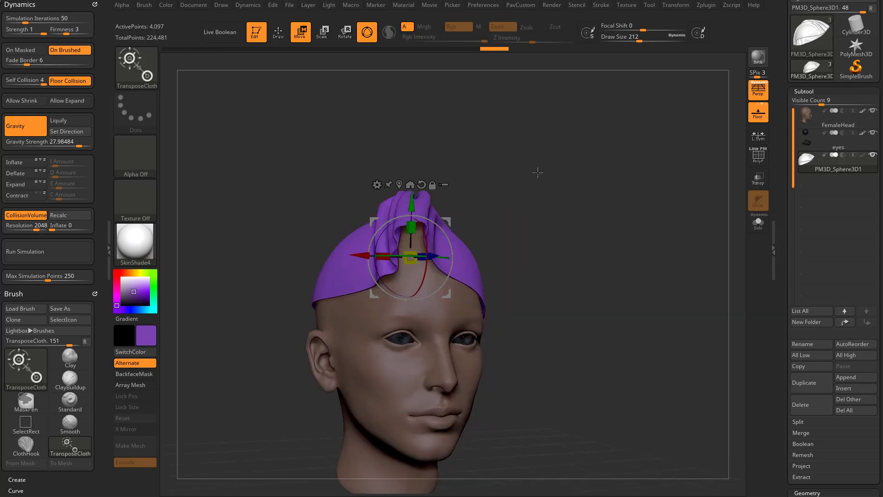
Step: Lower and tilt the purple cap forward with the TransposeCloth gizmo until it drapes over the forehead and eyes
{"action": "left_click_drag", "start_coordinate": [441, 215], "coordinate": [427, 261]}
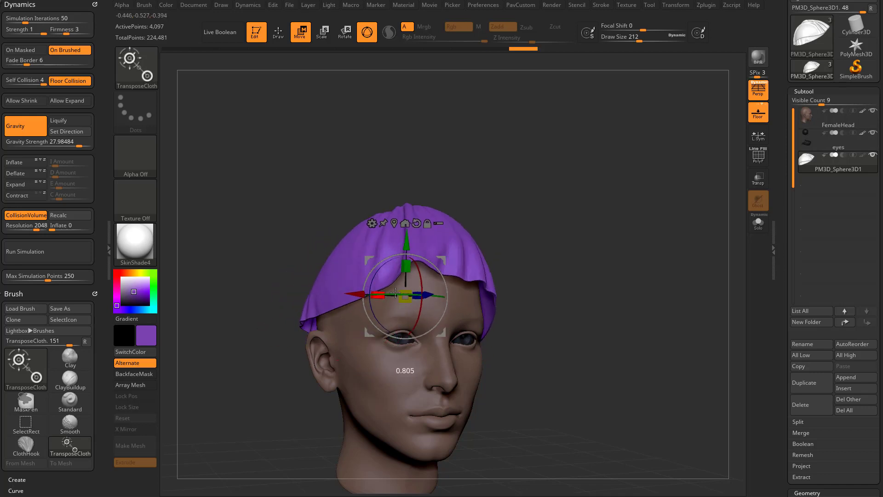
{"action": "left_click_drag", "start_coordinate": [510, 250], "coordinate": [554, 244], "text": "shift"}
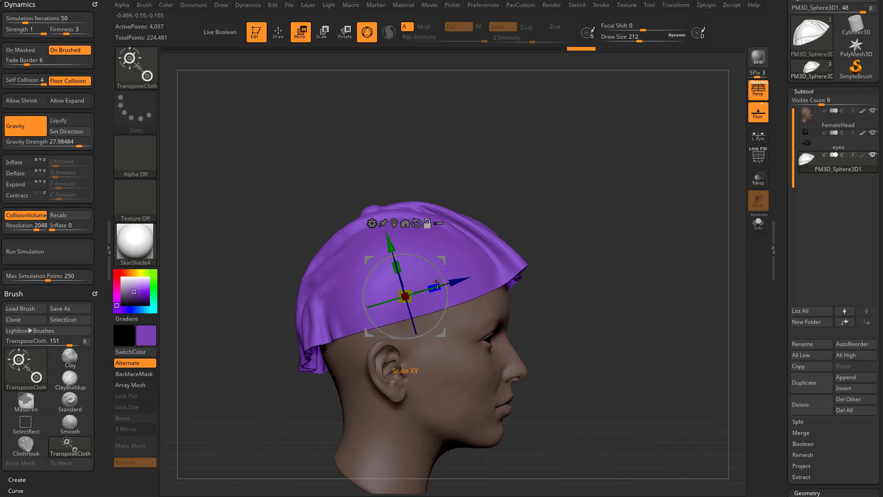
{"action": "mouse_move", "coordinate": [445, 277]}
{"action": "left_mouse_down", "text": "alt"}
{"action": "mouse_move", "coordinate": [401, 128]}
{"action": "mouse_move", "coordinate": [448, 236]}
{"action": "mouse_move", "coordinate": [429, 267]}
{"action": "mouse_move", "coordinate": [402, 282]}
{"action": "mouse_move", "coordinate": [438, 261]}
{"action": "mouse_move", "coordinate": [449, 285]}
{"action": "left_mouse_up", "text": "alt"}
{"action": "left_click_drag", "start_coordinate": [446, 238], "coordinate": [432, 316]}
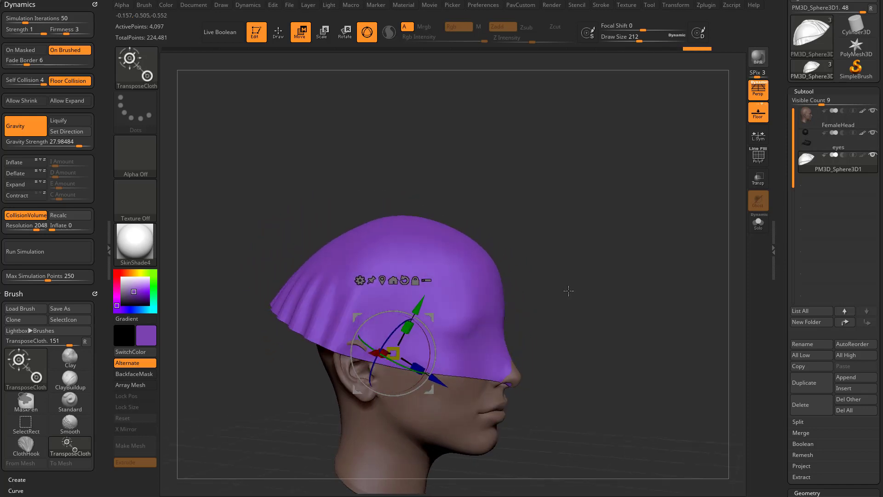
Step: Pull the purple cloth down to the chin so it wraps the whole face, and return to Draw mode with ClothHook
{"action": "left_click_drag", "start_coordinate": [405, 358], "coordinate": [426, 367]}
{"action": "mouse_move", "coordinate": [546, 313]}
{"action": "left_mouse_down"}
{"action": "mouse_move", "coordinate": [527, 286]}
{"action": "mouse_move", "coordinate": [552, 301]}
{"action": "left_mouse_up"}
{"action": "left_click_drag", "start_coordinate": [441, 317], "coordinate": [407, 317]}
{"action": "mouse_move", "coordinate": [558, 294]}
{"action": "left_mouse_down"}
{"action": "mouse_move", "coordinate": [542, 283]}
{"action": "mouse_move", "coordinate": [514, 289]}
{"action": "mouse_move", "coordinate": [552, 287]}
{"action": "left_mouse_up"}
{"action": "key", "text": "q"}
{"action": "left_click_drag", "start_coordinate": [531, 243], "coordinate": [540, 256]}
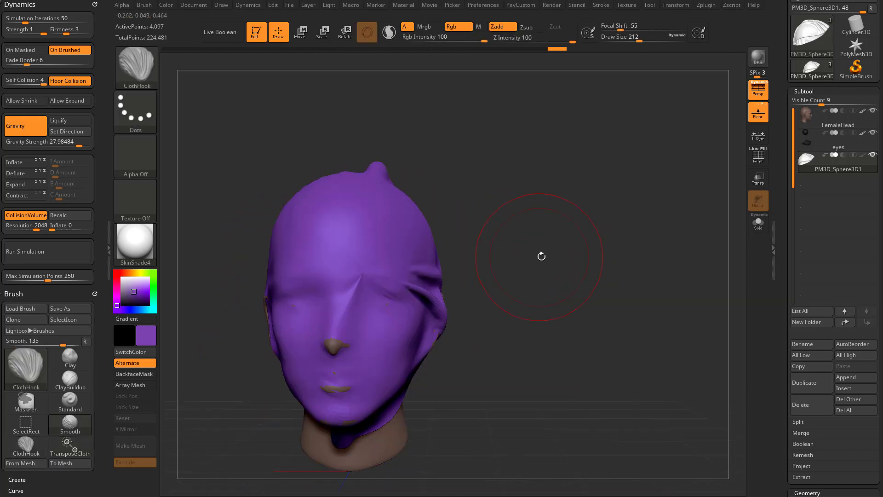
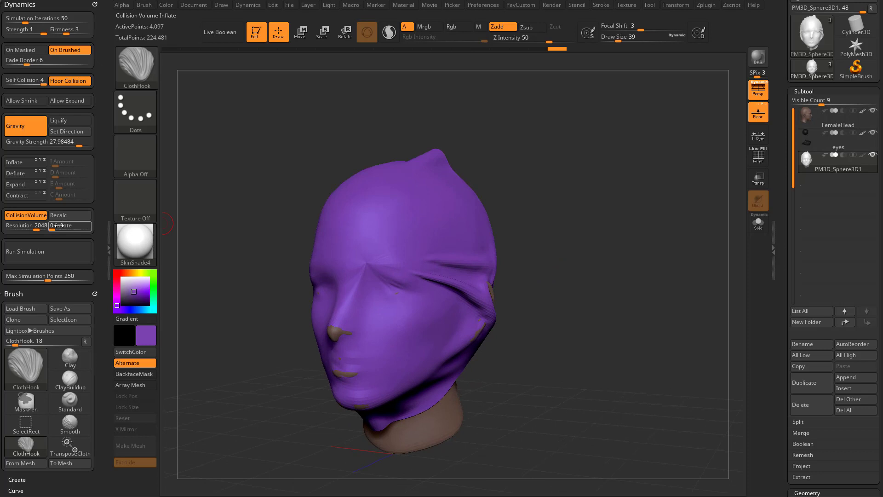
Step: Set the purple cloth's Dynamic Subdiv thickness Offset to 100 and check its coverage around the head
{"action": "left_click_drag", "start_coordinate": [533, 181], "coordinate": [591, 205]}
{"action": "left_click_drag", "start_coordinate": [785, 287], "coordinate": [790, 165]}
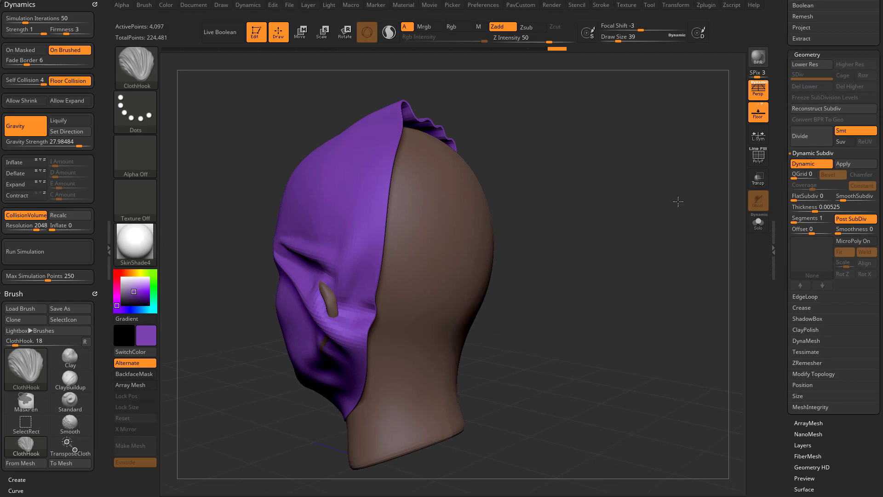
{"action": "mouse_move", "coordinate": [678, 201]}
{"action": "left_mouse_down"}
{"action": "mouse_move", "coordinate": [663, 194]}
{"action": "mouse_move", "coordinate": [713, 199]}
{"action": "mouse_move", "coordinate": [656, 201]}
{"action": "mouse_move", "coordinate": [686, 198]}
{"action": "left_mouse_up"}
{"action": "key", "text": "d"}
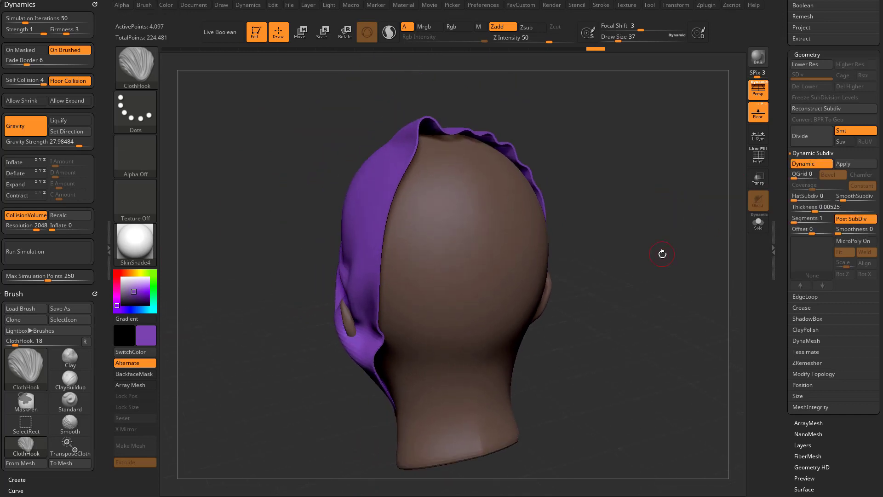
{"action": "left_click_drag", "start_coordinate": [662, 254], "coordinate": [754, 252]}
{"action": "left_click_drag", "start_coordinate": [814, 229], "coordinate": [825, 229]}
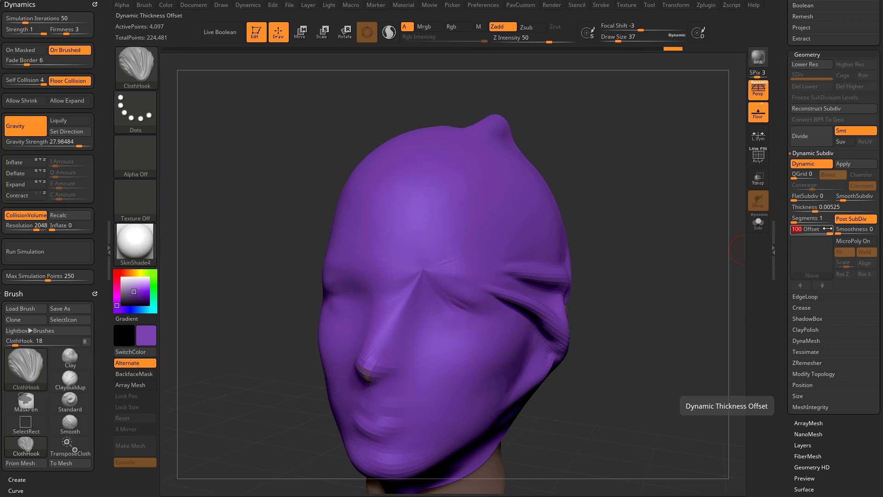
{"action": "left_click_drag", "start_coordinate": [566, 237], "coordinate": [477, 220]}
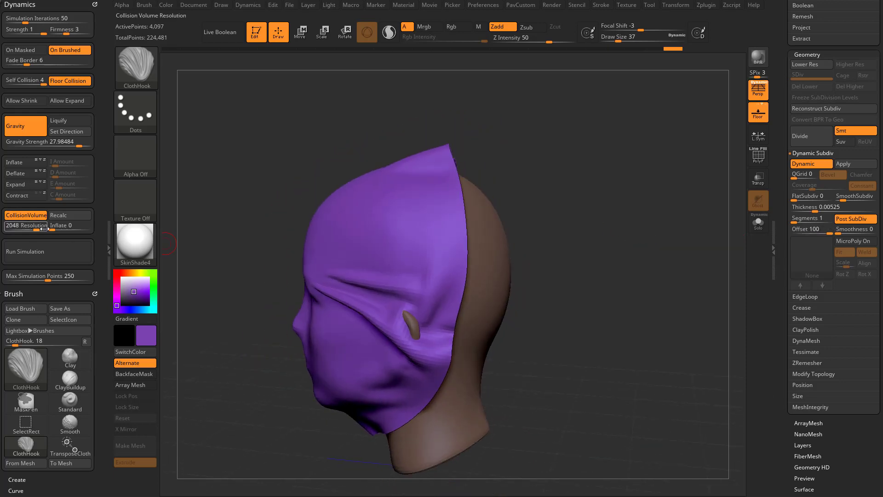
Step: Set the draw size to 62, switch to TransposeCloth, and pull the purple cloth along the gizmo's Y axis to adjust its drape around the head
{"action": "mouse_move", "coordinate": [552, 228]}
{"action": "left_mouse_down"}
{"action": "mouse_move", "coordinate": [601, 231]}
{"action": "mouse_move", "coordinate": [571, 239]}
{"action": "mouse_move", "coordinate": [592, 236]}
{"action": "mouse_move", "coordinate": [581, 238]}
{"action": "left_mouse_up"}
{"action": "key", "text": "s"}
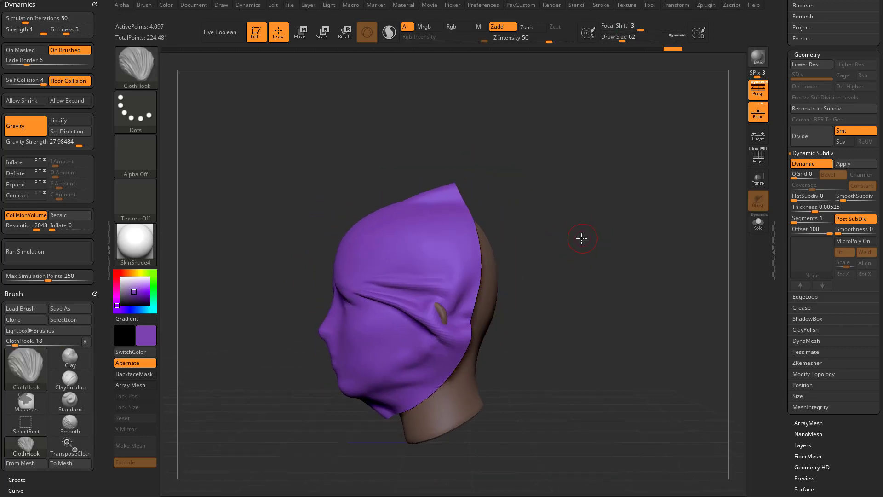
{"action": "key", "text": "w"}
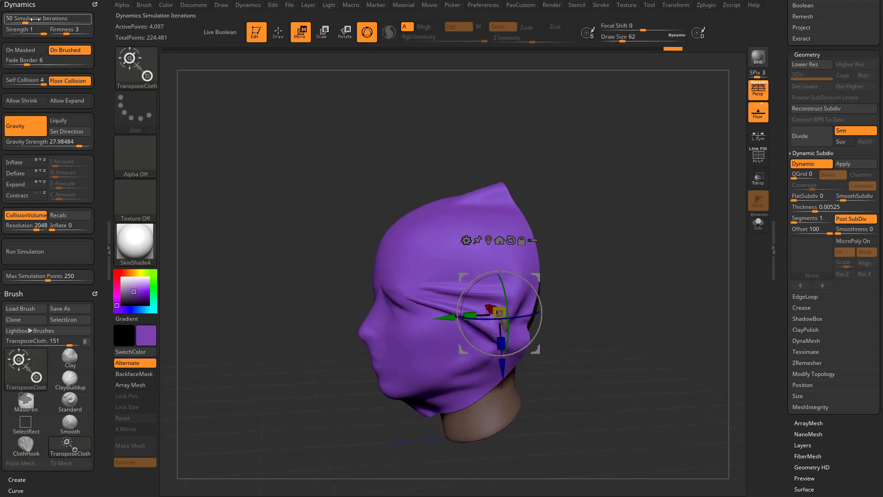
{"action": "left_click_drag", "start_coordinate": [526, 172], "coordinate": [515, 163], "text": "alt"}
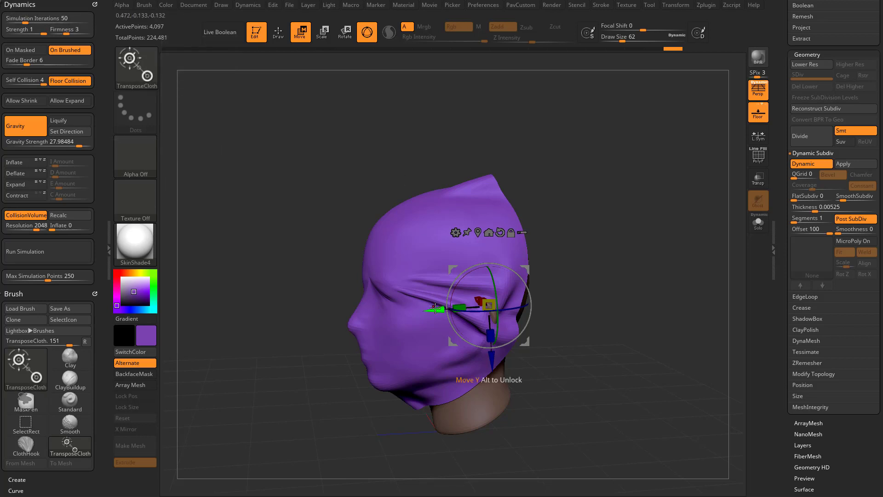
{"action": "left_click_drag", "start_coordinate": [435, 308], "coordinate": [441, 341]}
{"action": "left_click_drag", "start_coordinate": [447, 309], "coordinate": [553, 299]}
{"action": "left_click_drag", "start_coordinate": [449, 155], "coordinate": [372, 142]}
{"action": "left_click_drag", "start_coordinate": [576, 202], "coordinate": [520, 311]}
{"action": "mouse_move", "coordinate": [613, 239]}
{"action": "left_mouse_down"}
{"action": "mouse_move", "coordinate": [564, 260]}
{"action": "mouse_move", "coordinate": [621, 235]}
{"action": "left_mouse_up"}
{"action": "left_click_drag", "start_coordinate": [538, 250], "coordinate": [486, 291]}
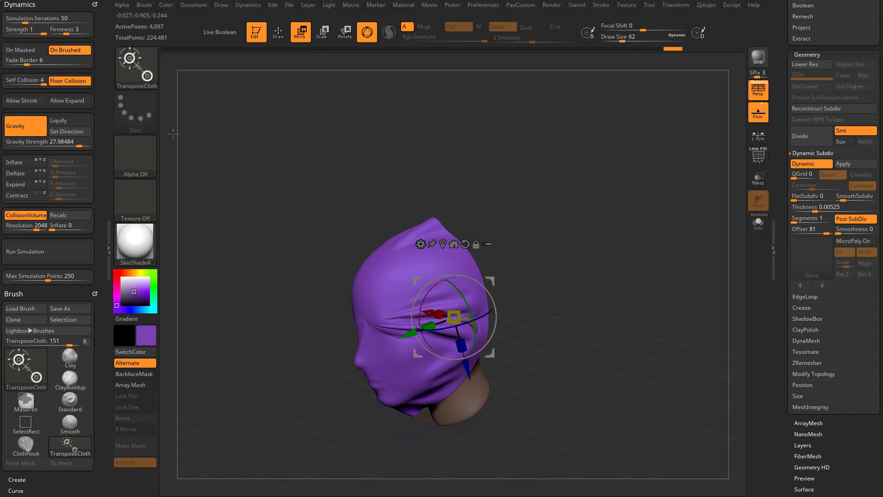
Step: Set the Dynamics Simulation Iterations to 100, try pulling the purple cloth with the TransposeCloth gizmo, and undo the pull
{"action": "type", "text": "1"}
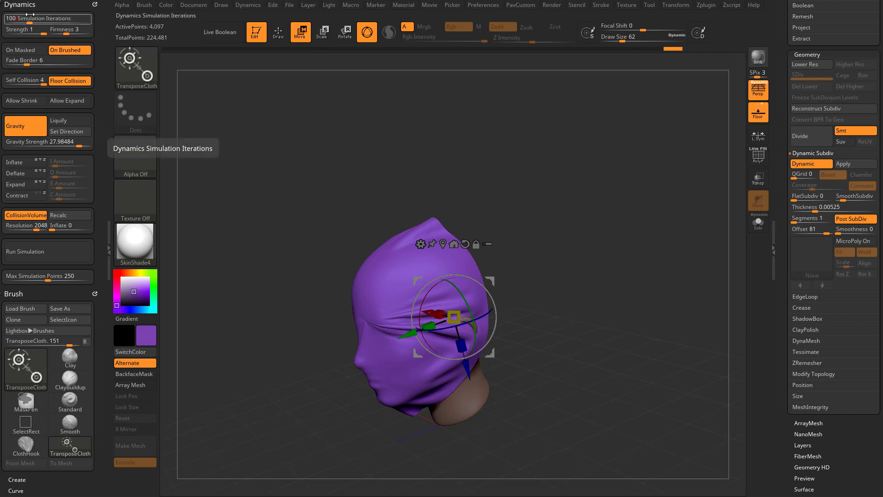
{"action": "type", "text": "00"}
{"action": "key", "text": "Return"}
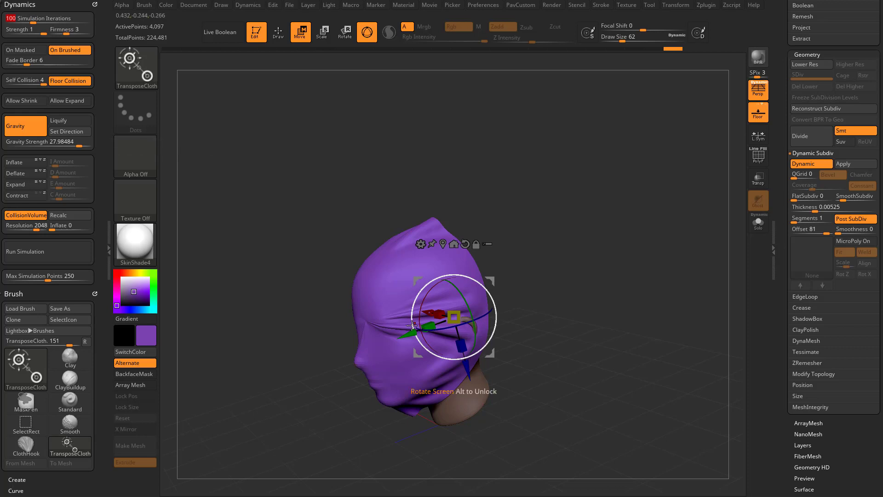
{"action": "left_click_drag", "start_coordinate": [408, 334], "coordinate": [375, 357]}
{"action": "key", "text": "ctrl+z"}
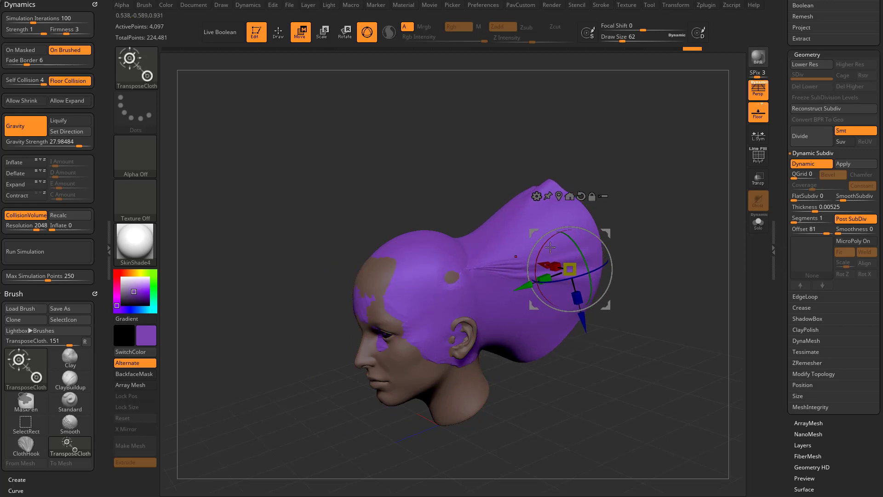
Step: Inspect the cloth's polygon wireframe, hide it again, and move the cloth toward the back of the head along the gizmo's Y axis
{"action": "left_click", "coordinate": [757, 156]}
{"action": "left_click_drag", "start_coordinate": [648, 177], "coordinate": [681, 195]}
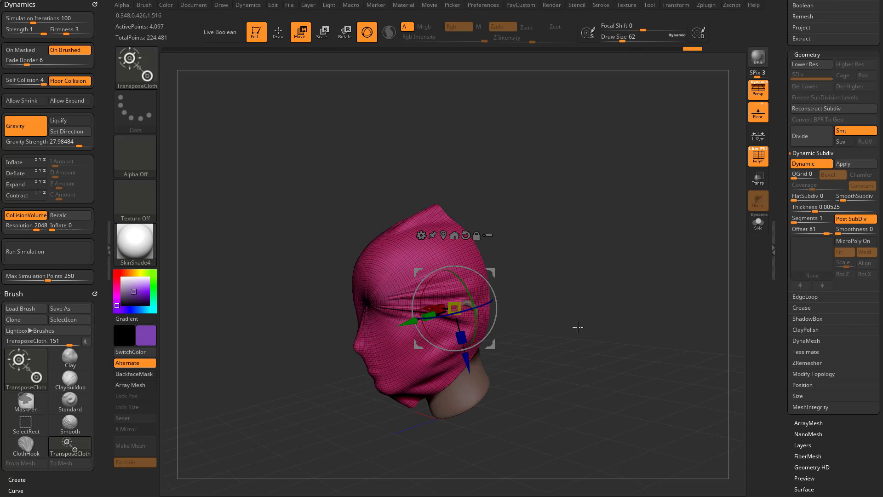
{"action": "key", "text": "shift+f"}
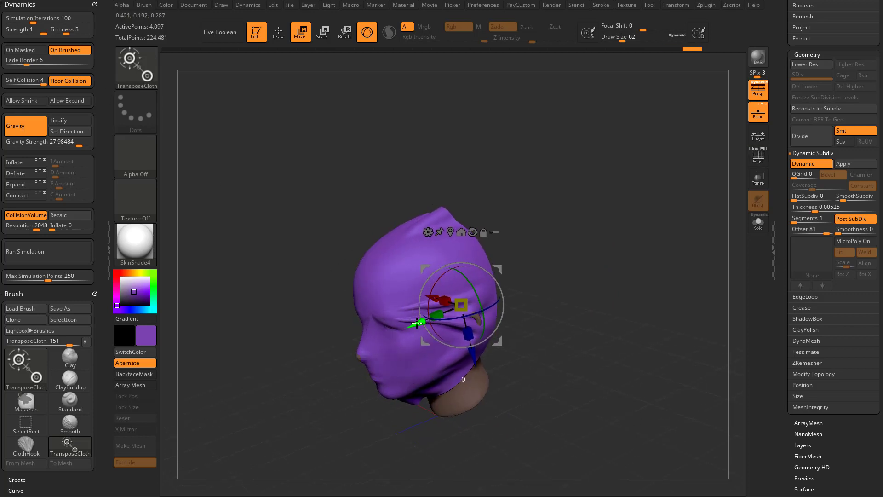
{"action": "left_click_drag", "start_coordinate": [421, 325], "coordinate": [443, 313]}
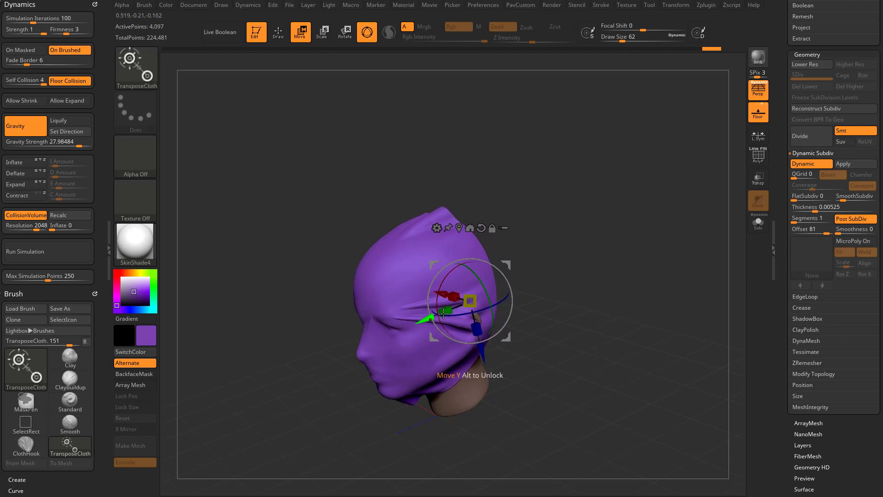